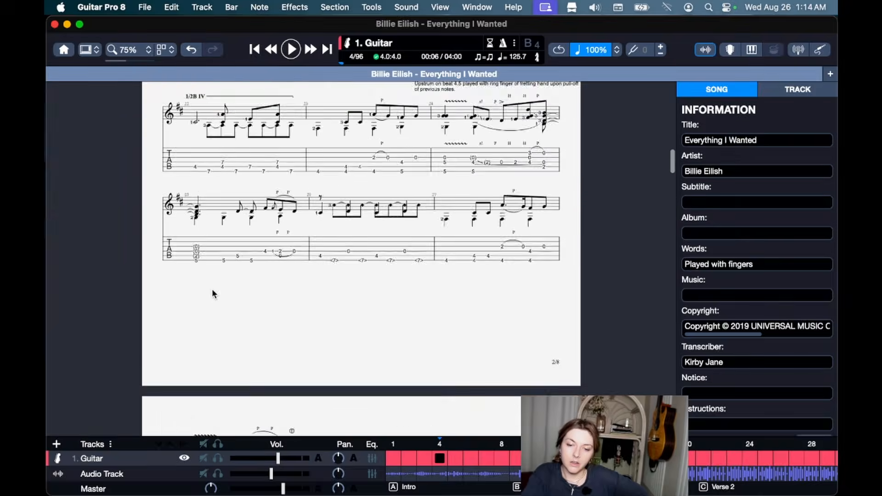
Show the song's audio track waveform beneath the score and scroll through it end to end.
click(704, 50)
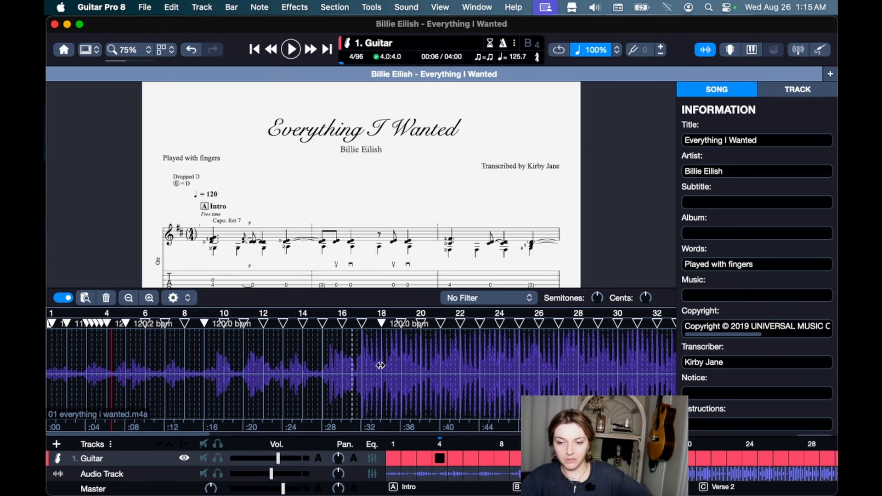
scroll(381, 365, right, 20)
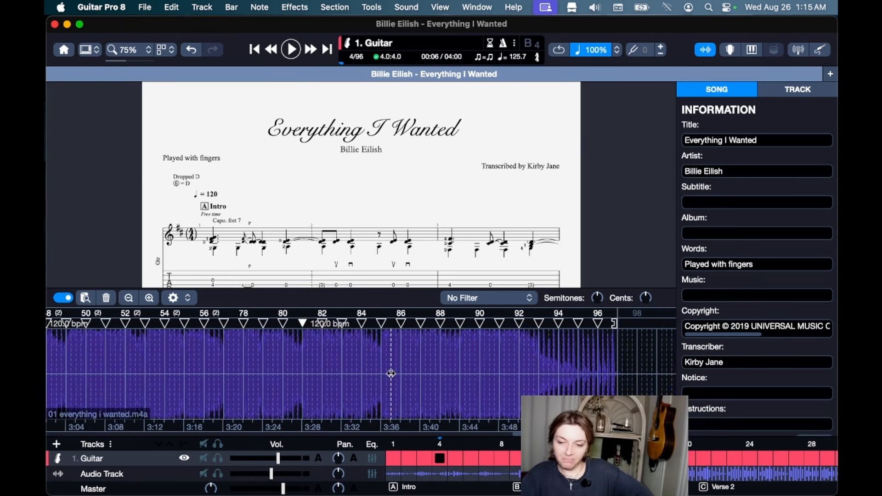
scroll(390, 374, left, 20)
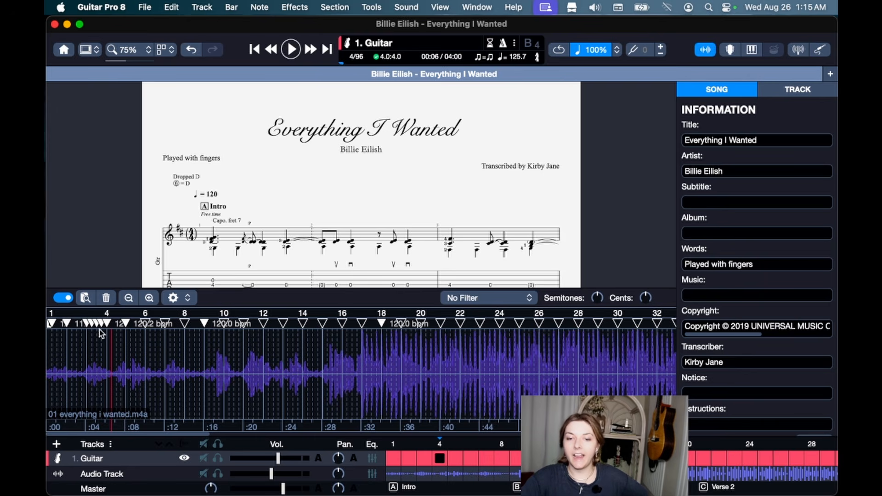
Restart playback from bar 1, then move the playback position to bar 6.
click(213, 264)
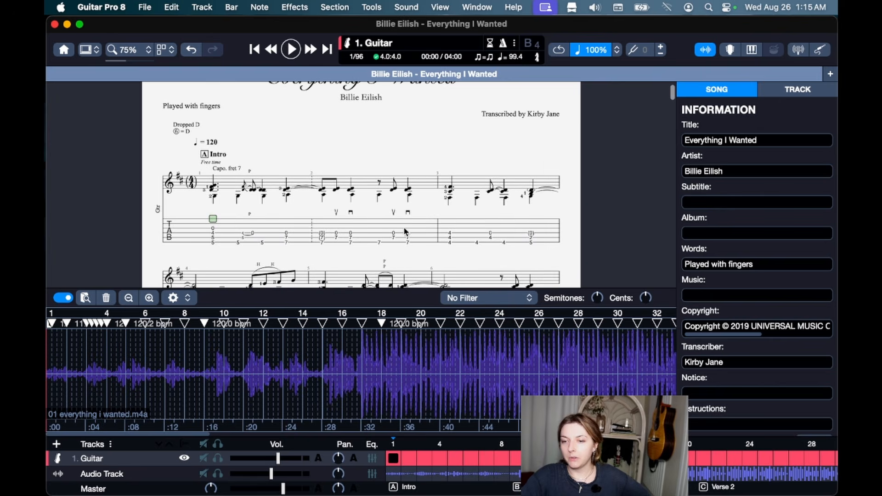
scroll(321, 225, down, 3)
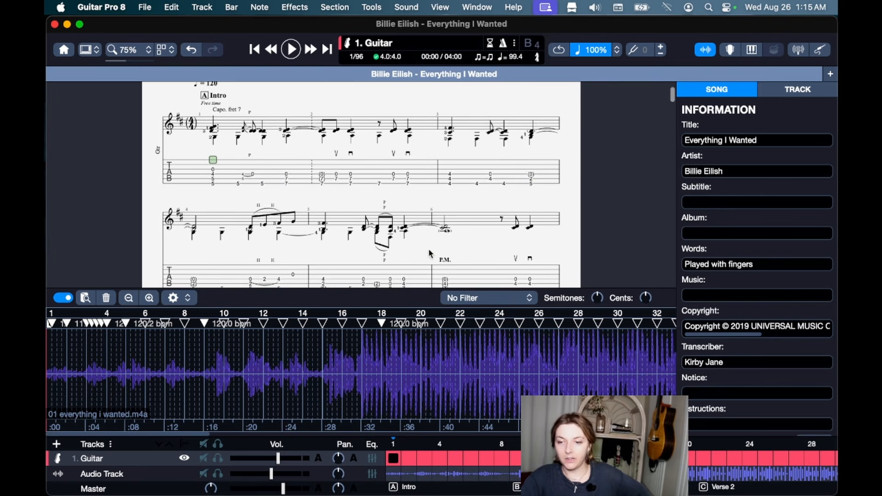
click(445, 259)
scroll(340, 380, right, 18)
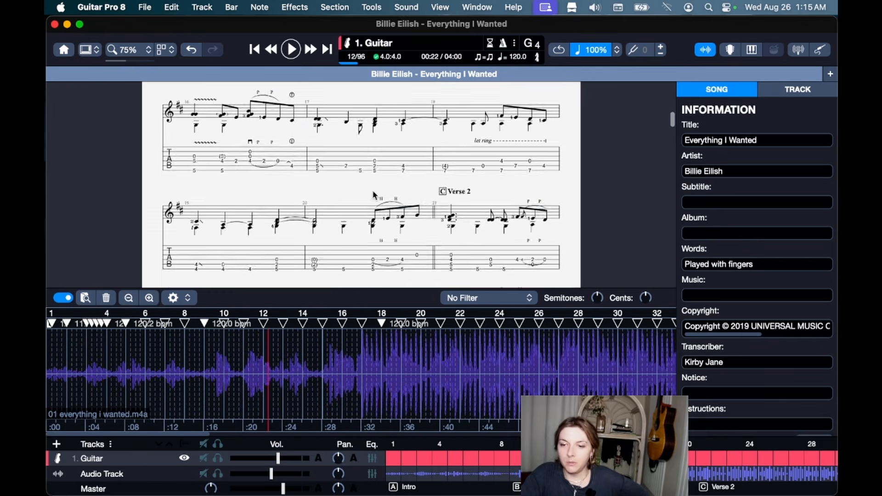
scroll(373, 193, up, 4)
scroll(375, 195, up, 10)
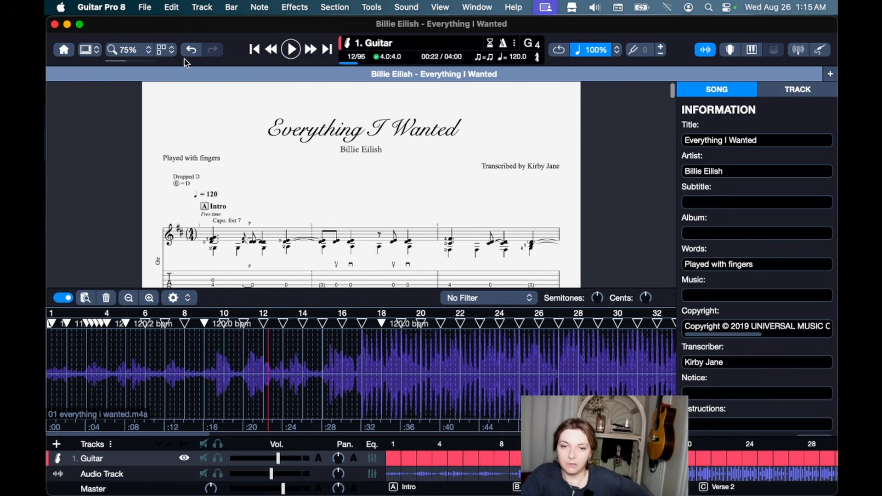
Raise the Audio Track volume to -8.0 dB and lower the Guitar track to -11.5 dB.
click(85, 50)
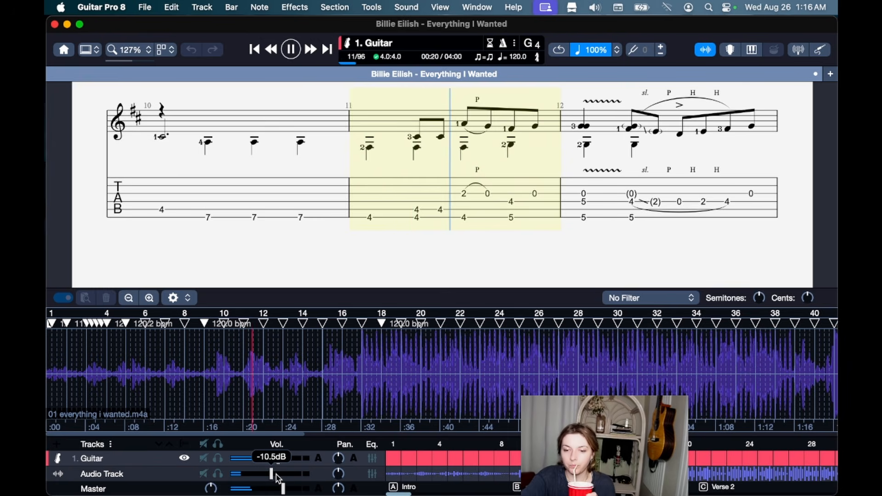
drag(272, 474, 276, 474)
click(271, 458)
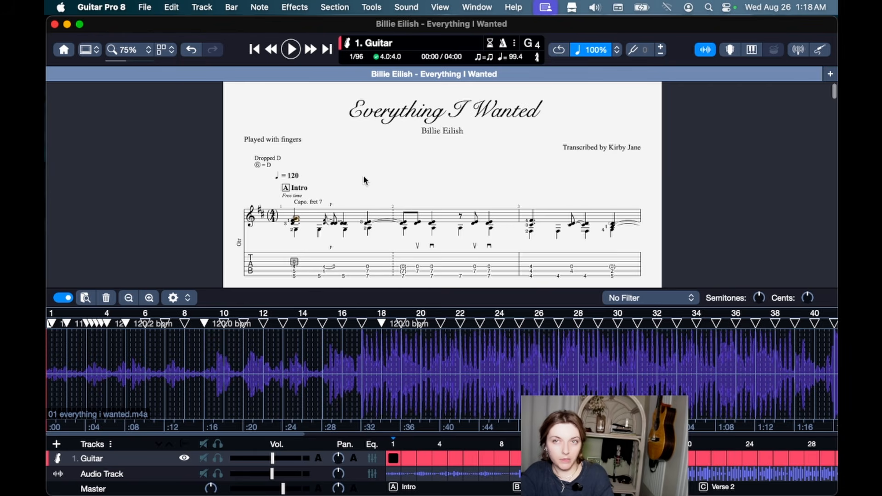
Save the stylesheet as style 'Billie Eilish Test' via Options > Save Style, then apply and close.
click(144, 7)
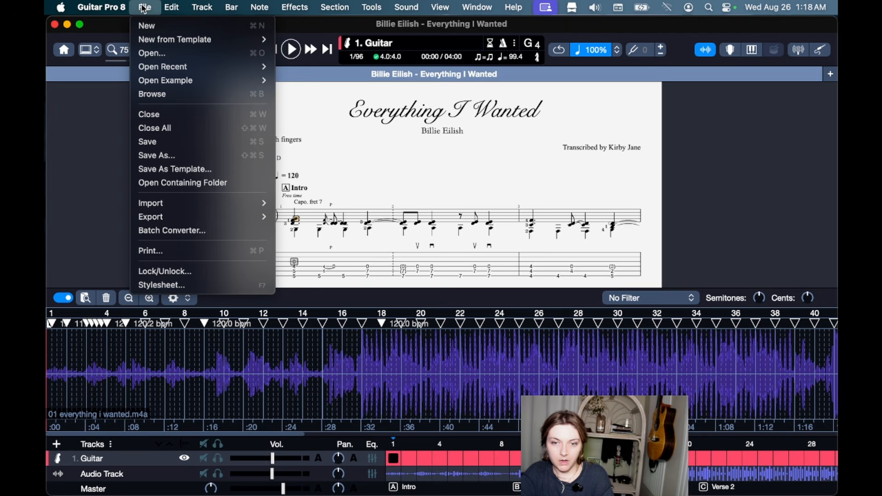
click(167, 291)
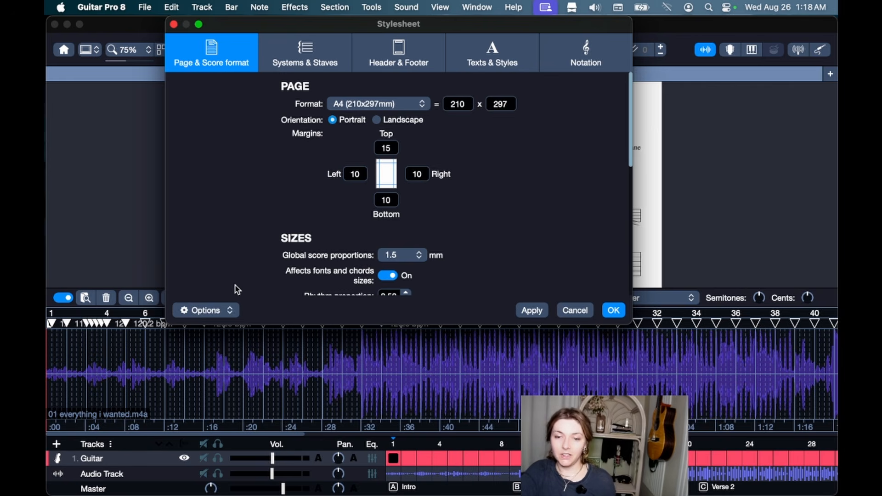
click(228, 310)
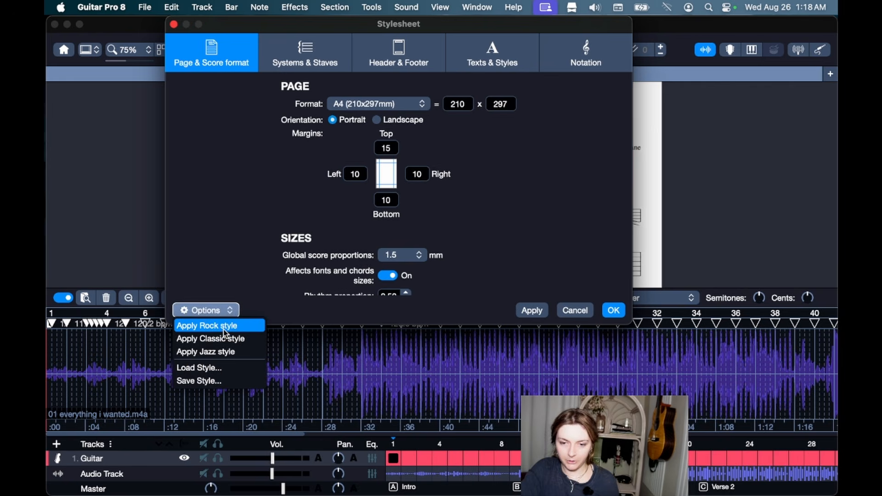
click(225, 381)
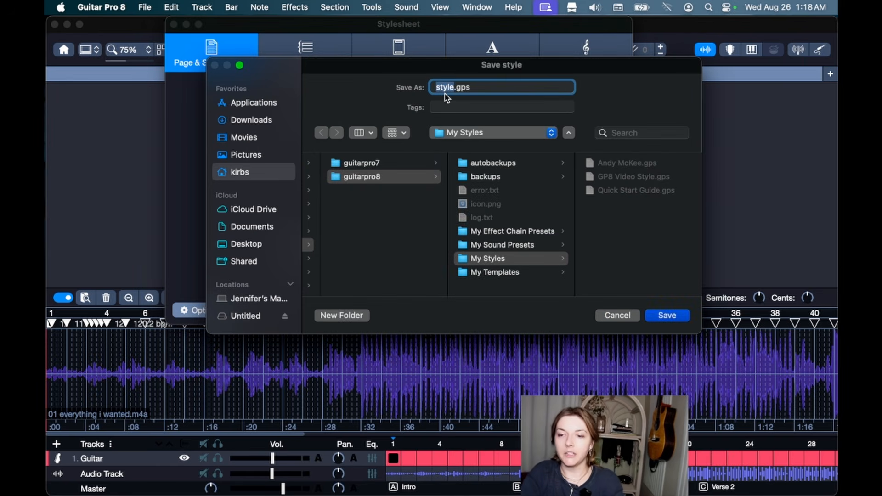
text(Billie E)
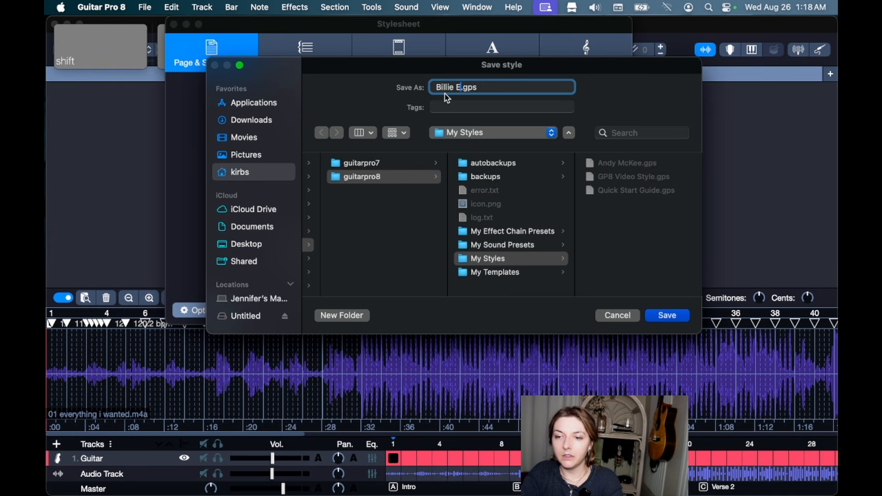
text(ilish Test)
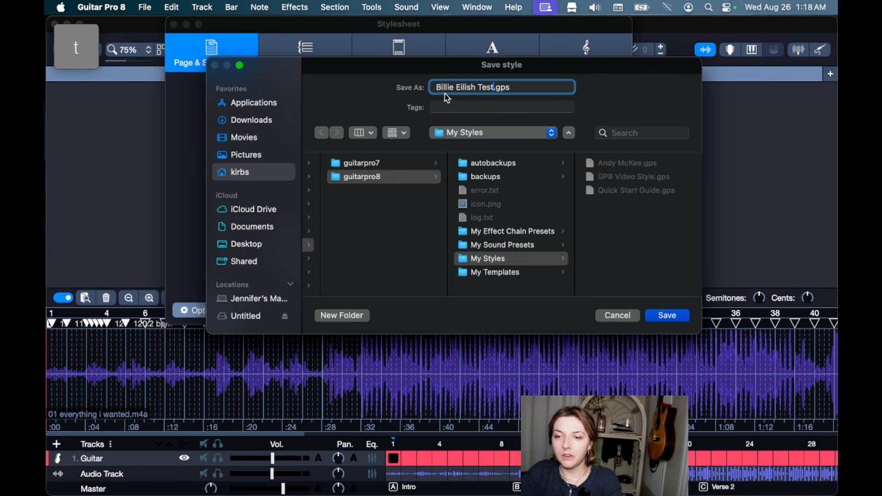
click(667, 315)
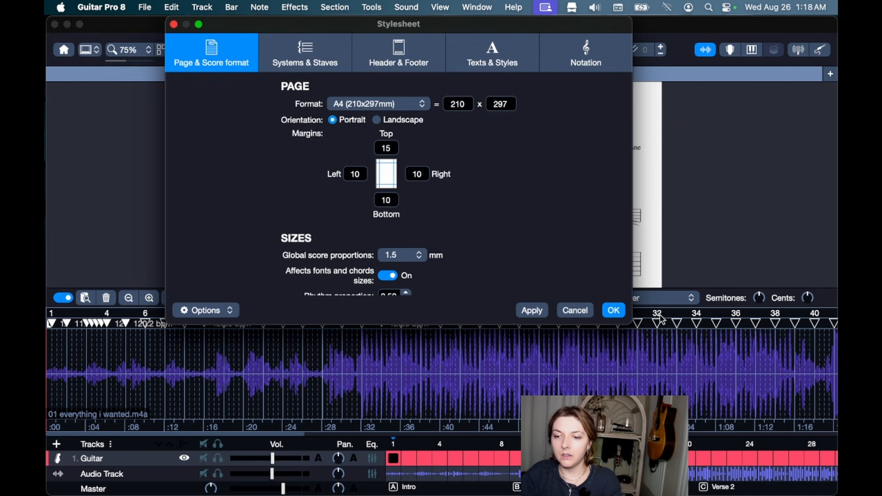
click(526, 311)
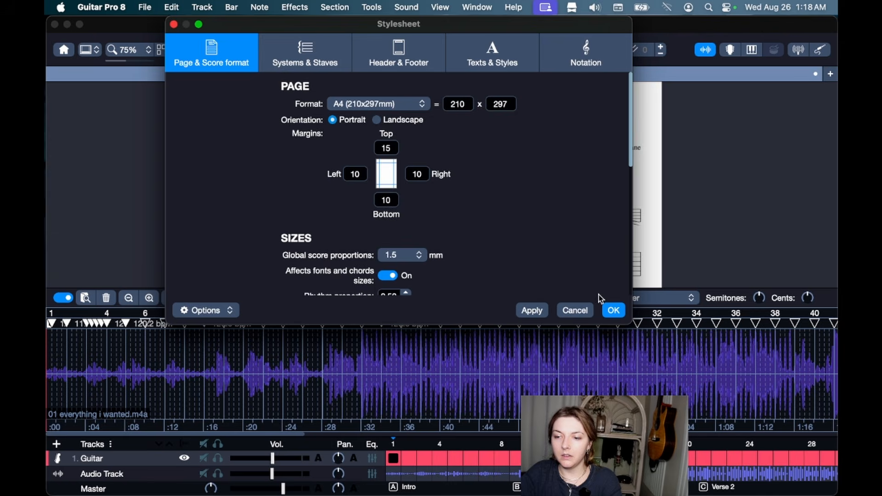
click(613, 310)
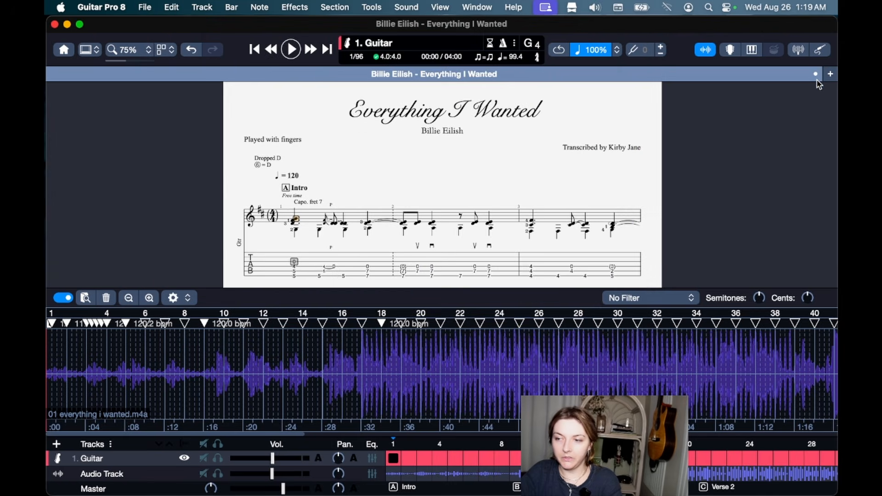
Save the score as template 'Billie Eilish Test' in My Templates, then return to the first beat.
click(146, 7)
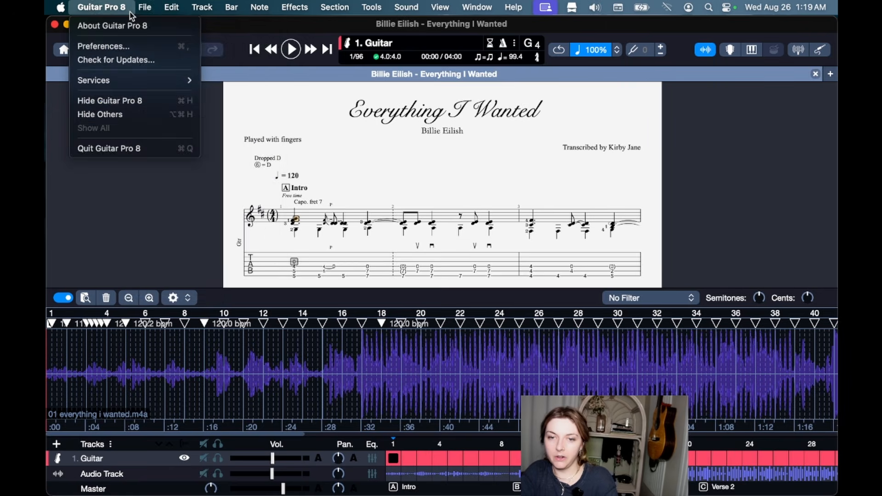
click(164, 171)
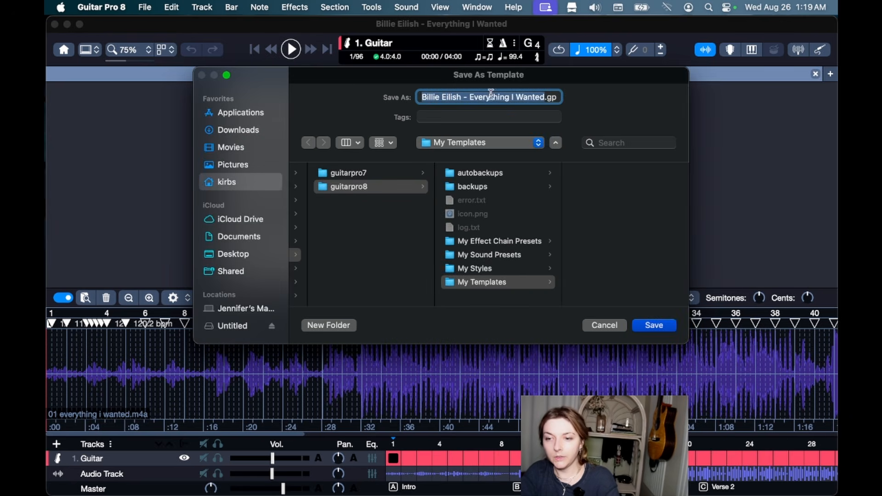
text(Billie E)
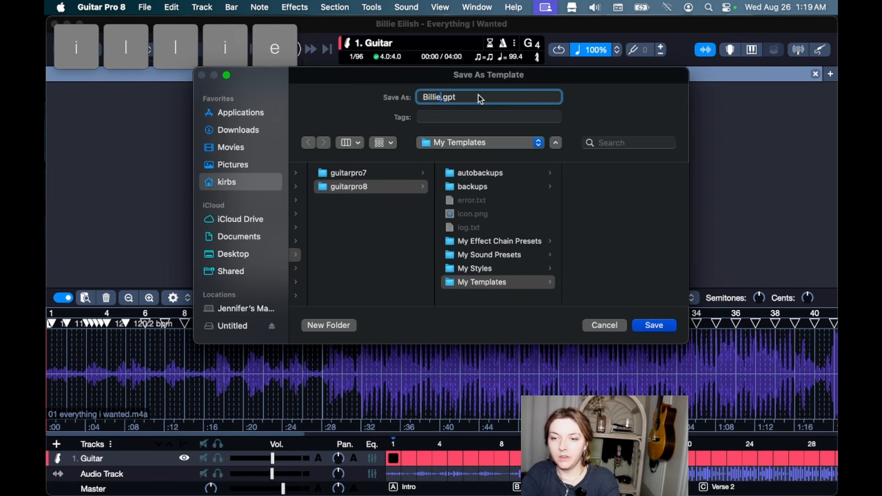
text(ilish Te)
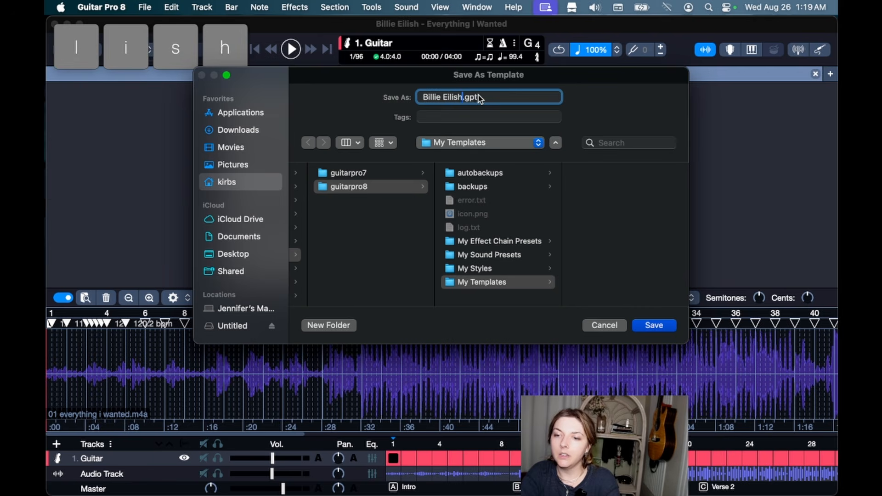
text(st)
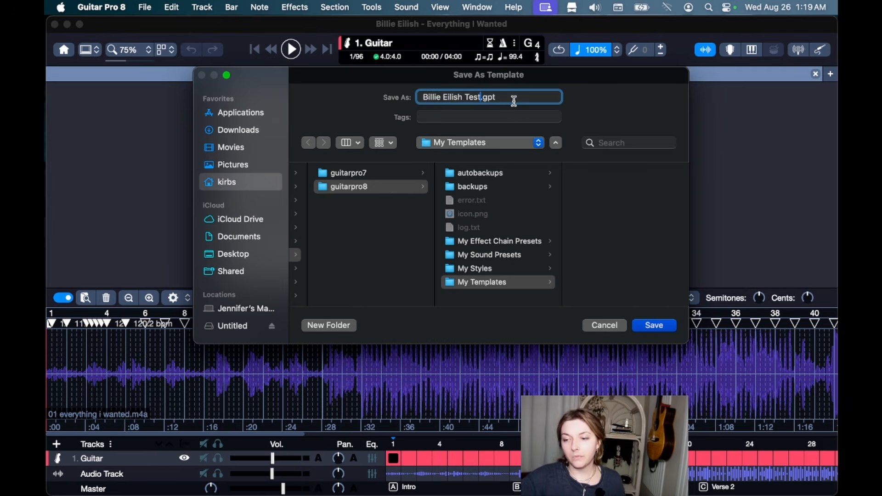
click(661, 325)
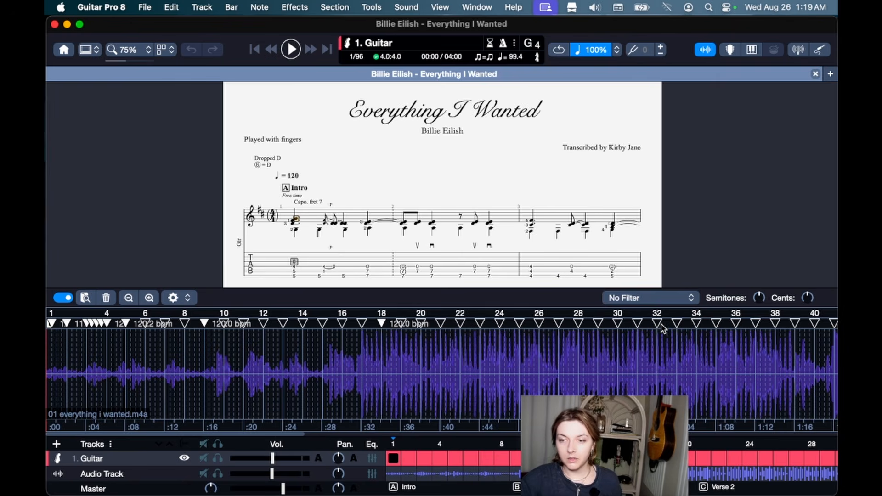
click(283, 247)
scroll(284, 246, down, 4)
scroll(283, 247, up, 4)
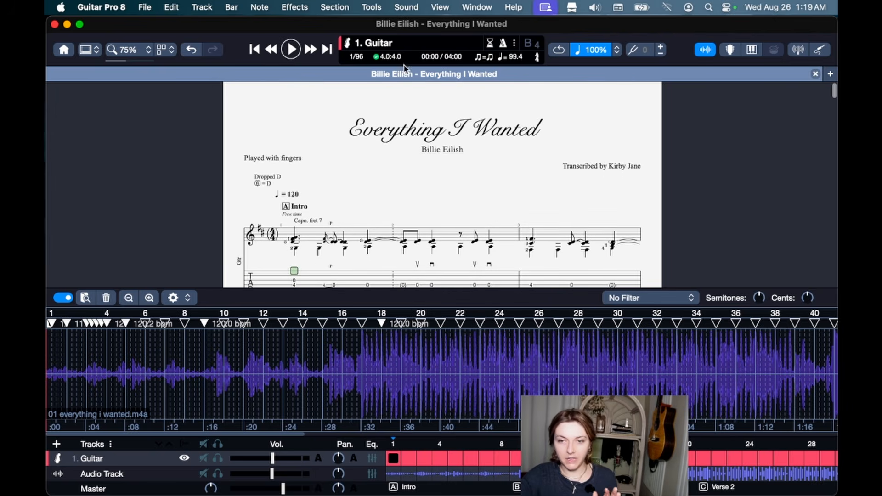
Create a new blank score with the default Steel Guitar track, extended to 20 empty bars.
click(830, 74)
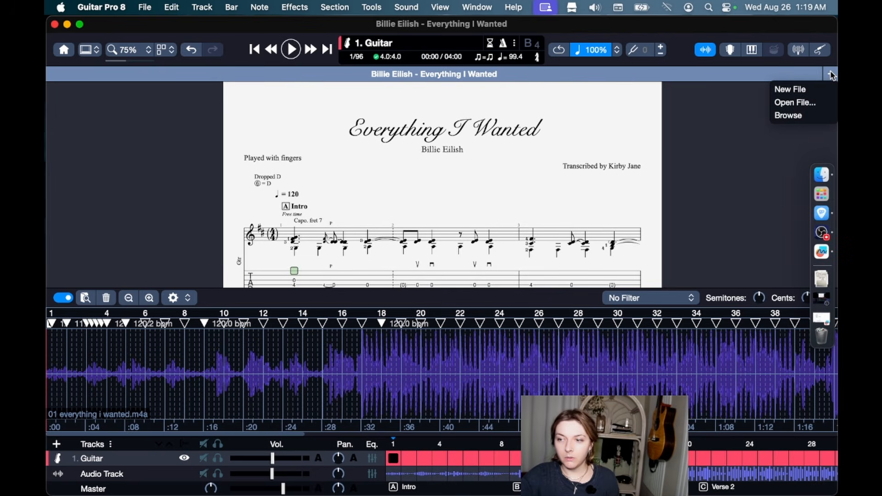
click(788, 89)
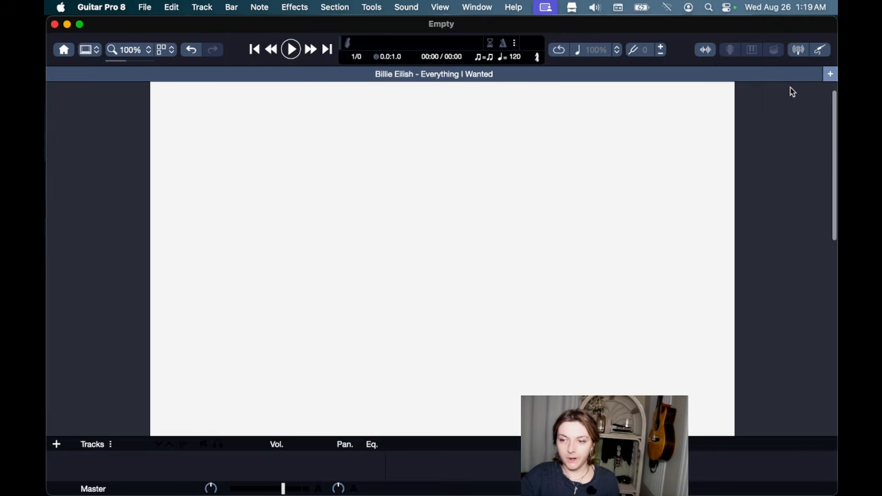
key(Return)
key(Right)
key(Right)
key(Right)
key(Right)
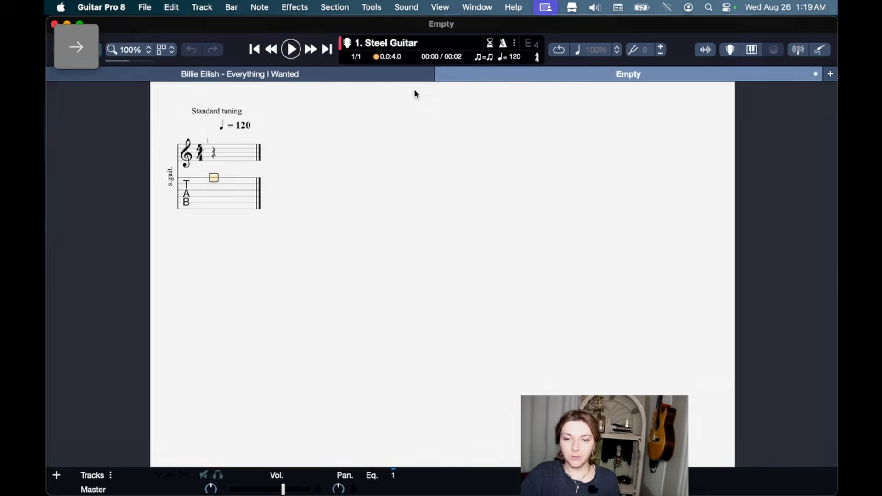
key(Right)
key(Right)
key(Right)
key(Right)
key(Right)
key(Right)
key(Right)
key(Right)
key(Right)
key(Right)
key(Right)
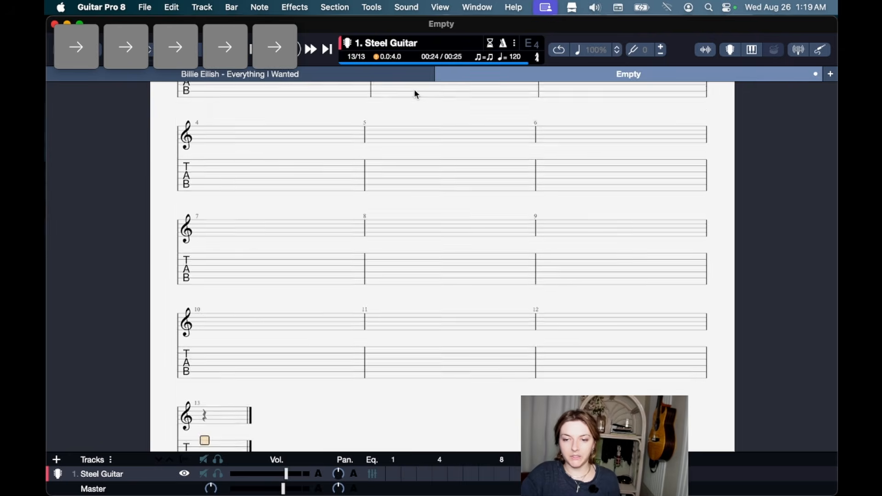
key(Right)
key(Right)
key(Right)
key(Right)
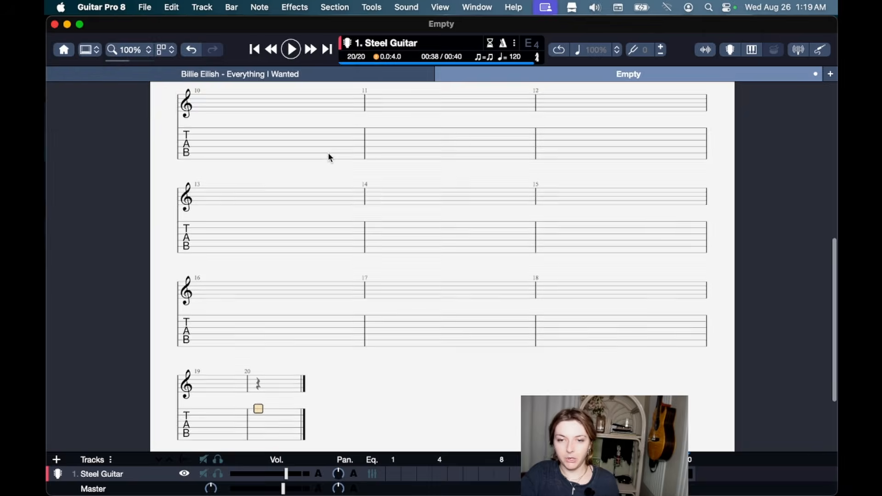
scroll(327, 157, up, 10)
click(213, 245)
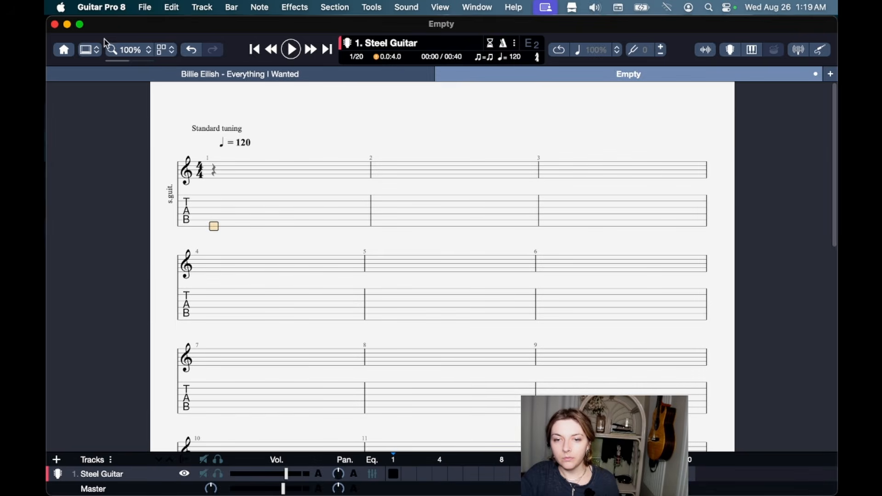
click(95, 51)
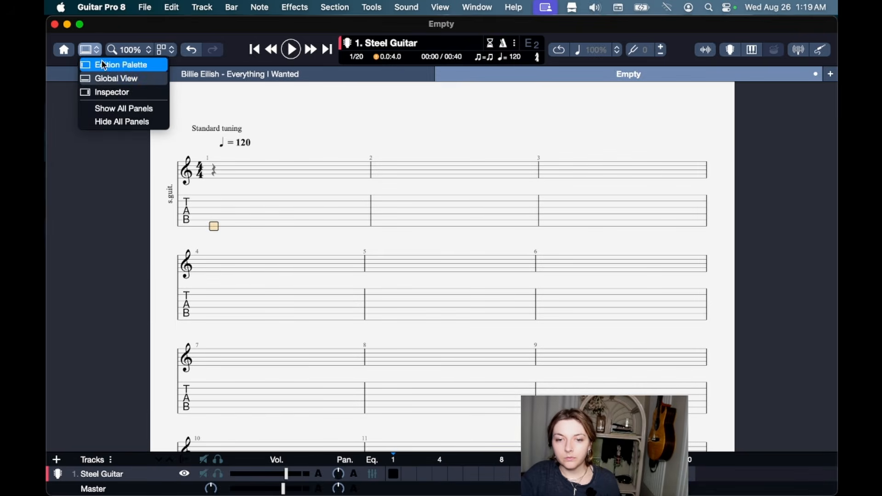
In the Inspector, fill Title, Artist, Subtitle and Album with placeholder text.
click(106, 90)
click(776, 138)
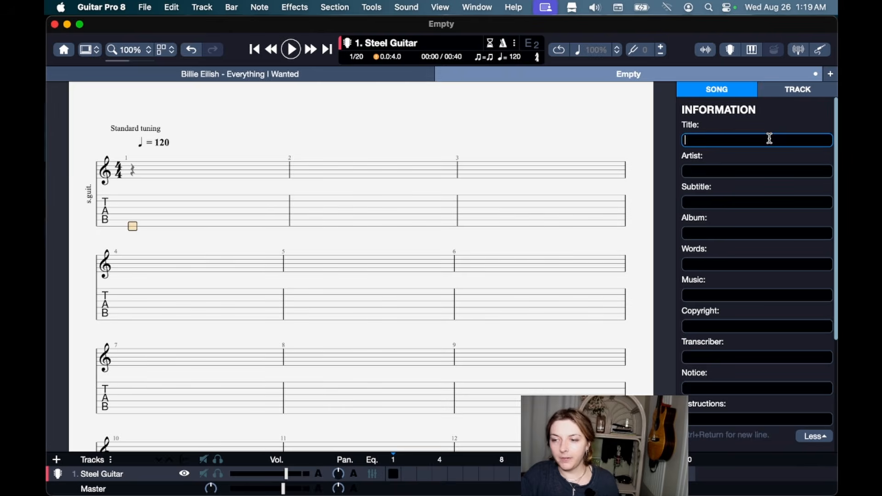
text(s;ldfkj;sdlfkjs;fdlkj;lkj)
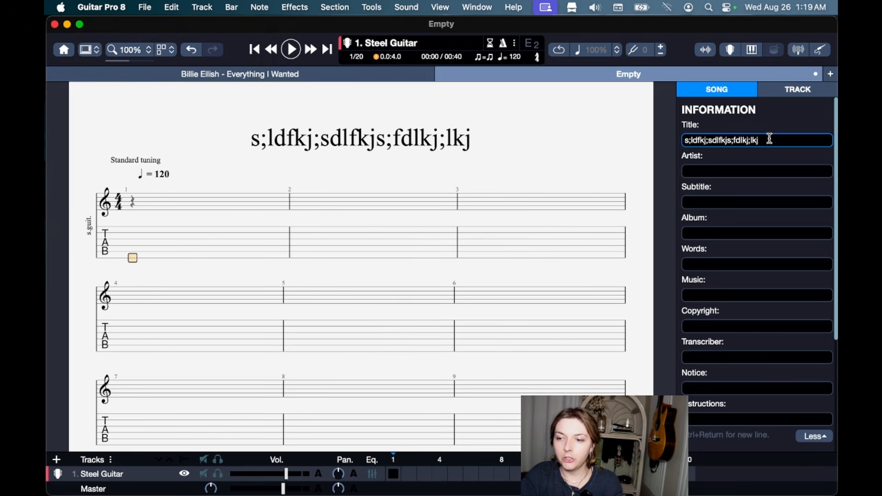
key(Tab)
text(sdf;lkjsdf;ljk)
key(Tab)
text(sdf;lkjsdf)
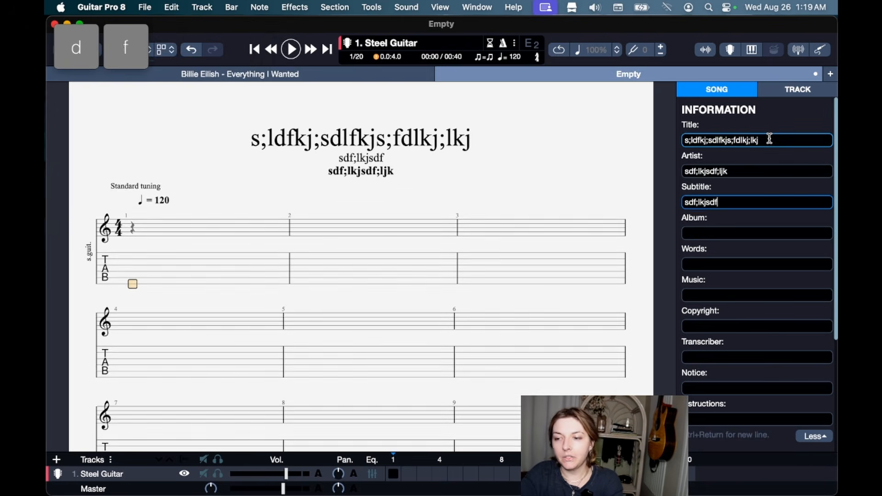
key(Tab)
text(sdf;lkjsdf)
Fill Words, Music, Copyright and Transcriber with placeholder text, then return to Everything I Wanted.
key(Tab)
text(sdf;lkjsdf)
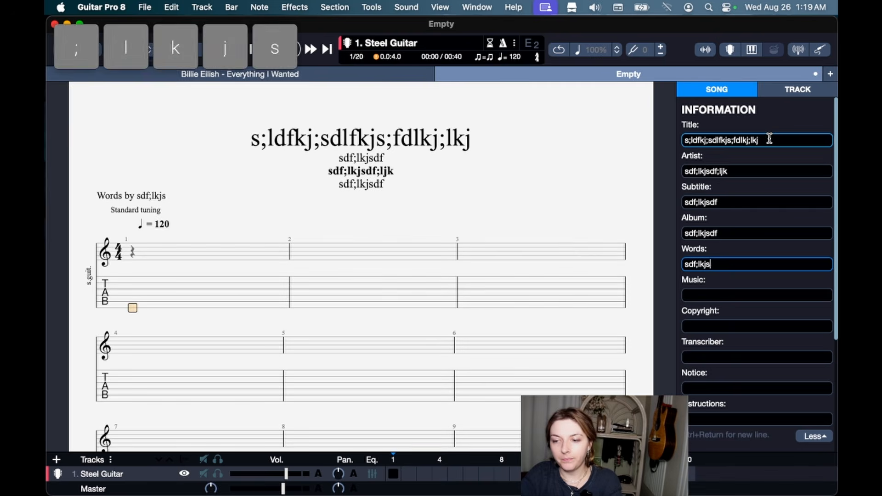
key(Tab)
text(sdf;lkjsdf)
key(Tab)
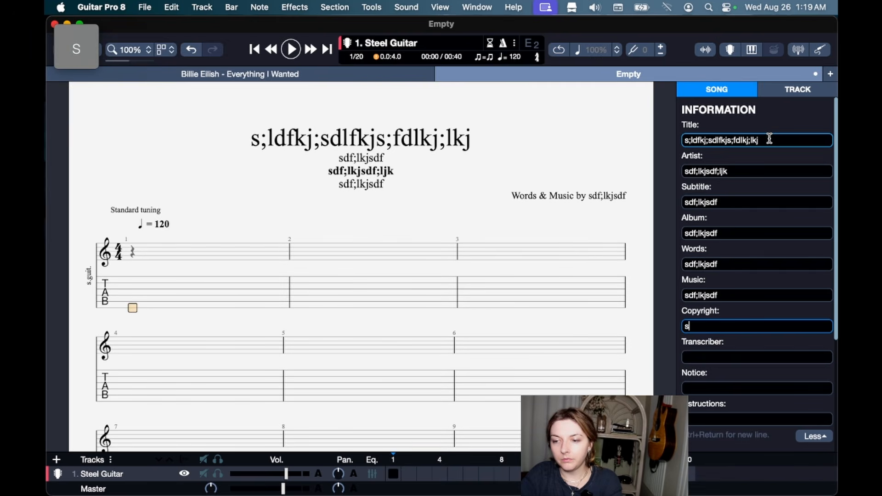
text(sdf;lkjsdf)
key(Tab)
text(sdf;lkjsfd)
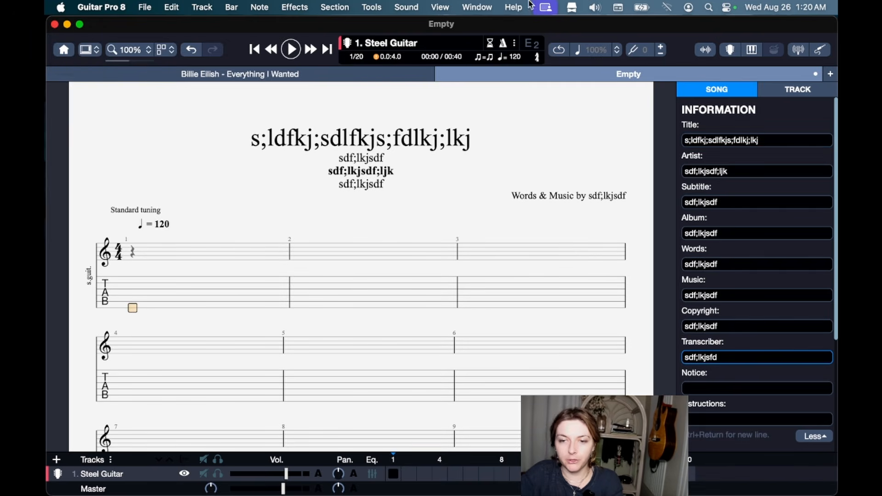
click(411, 75)
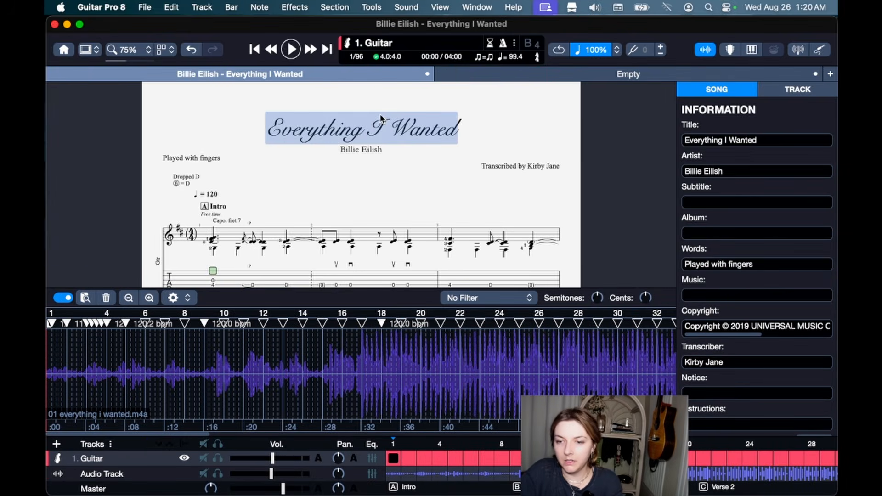
Load 'Billie Eilish Test.gps' into the Empty score's stylesheet, apply it and close.
click(549, 75)
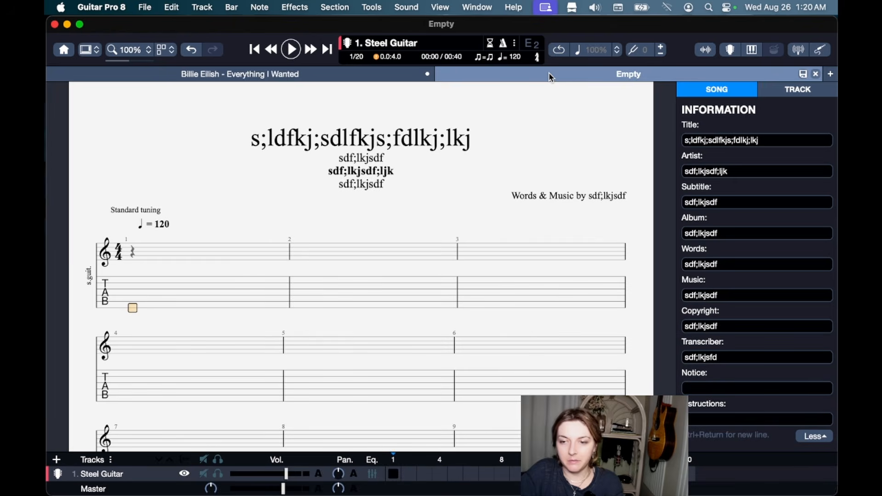
click(171, 284)
click(145, 8)
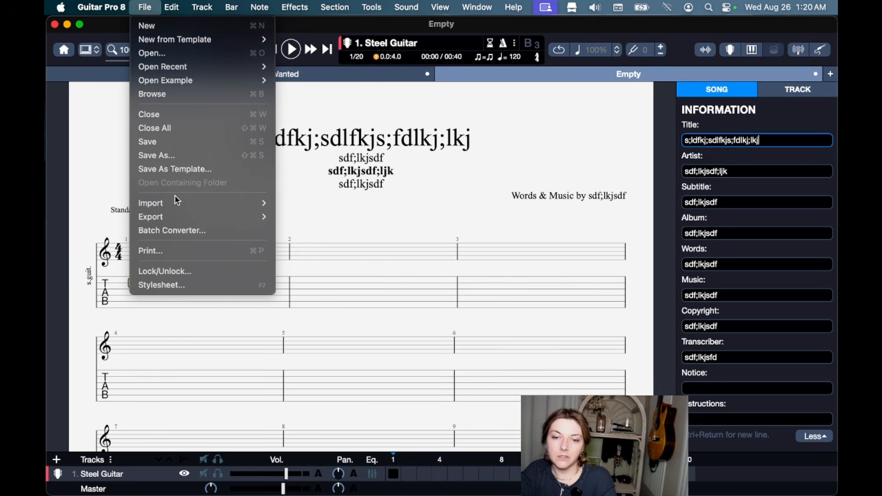
click(192, 286)
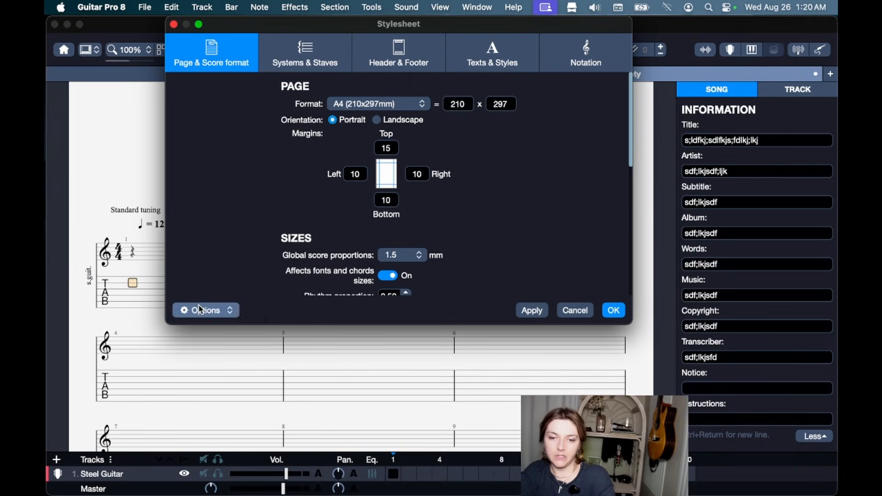
click(203, 310)
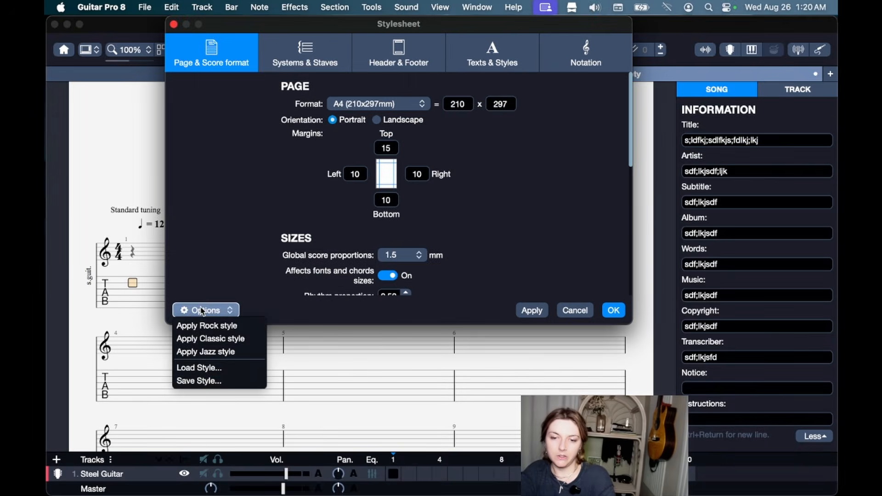
click(214, 368)
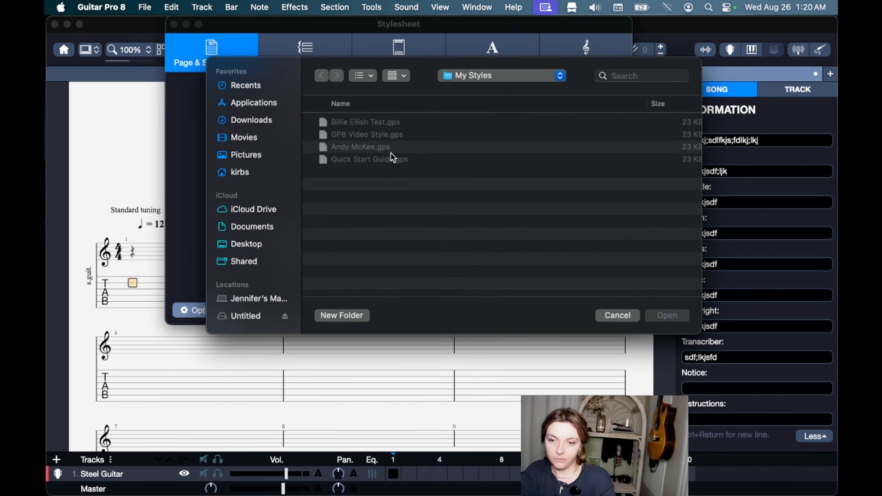
click(368, 127)
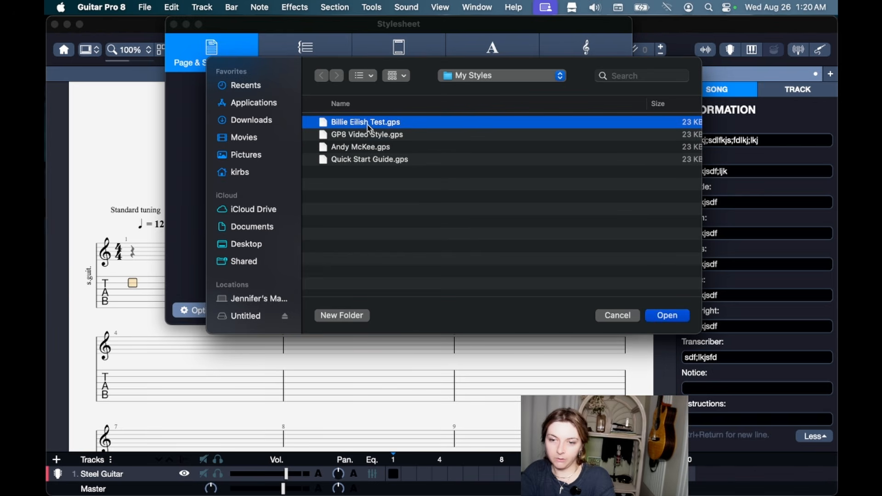
click(677, 315)
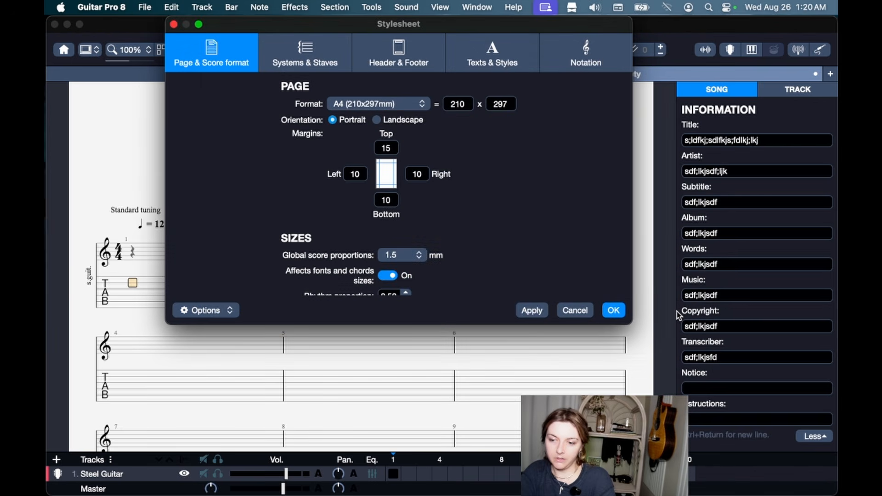
click(530, 310)
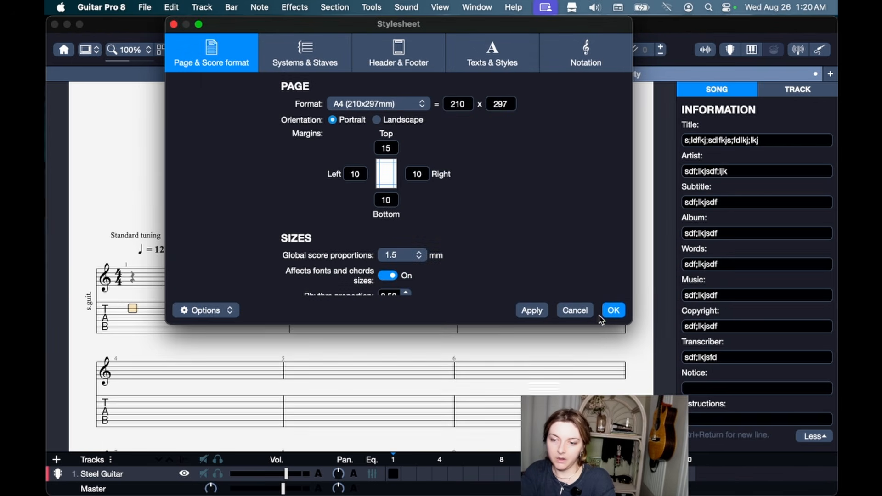
click(614, 311)
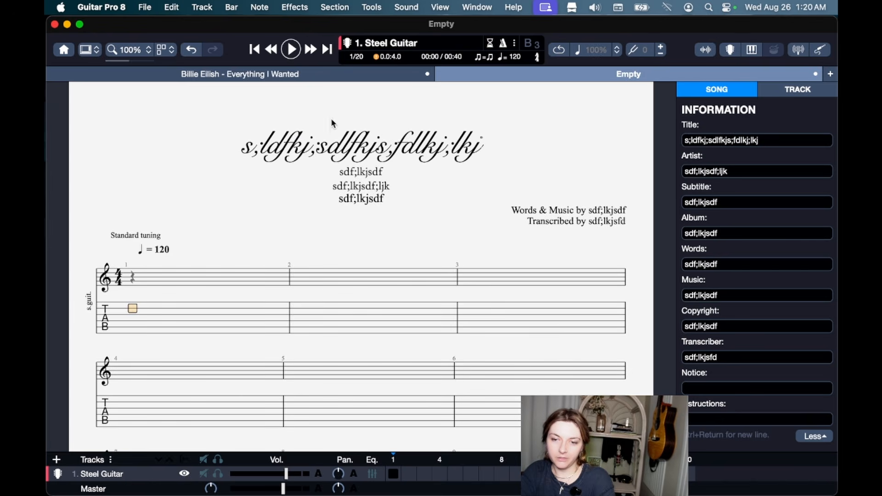
Compare the Empty score with Everything I Wanted by switching between their tabs.
click(288, 75)
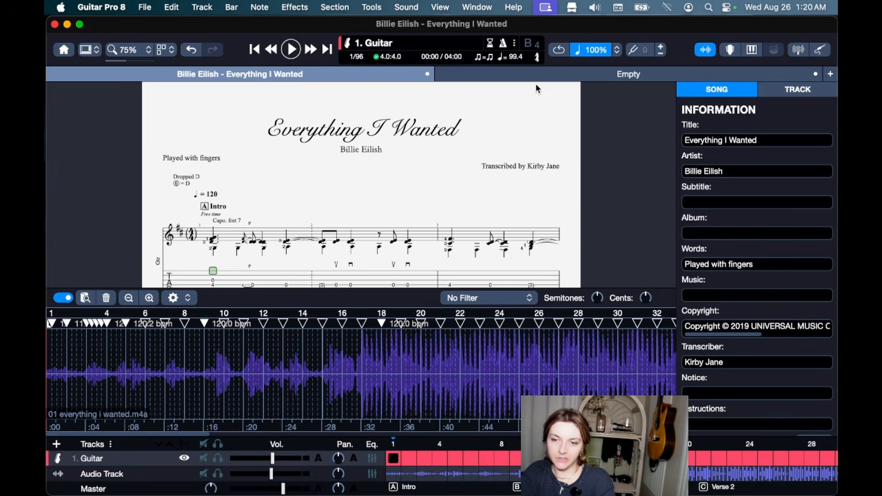
click(549, 75)
click(303, 75)
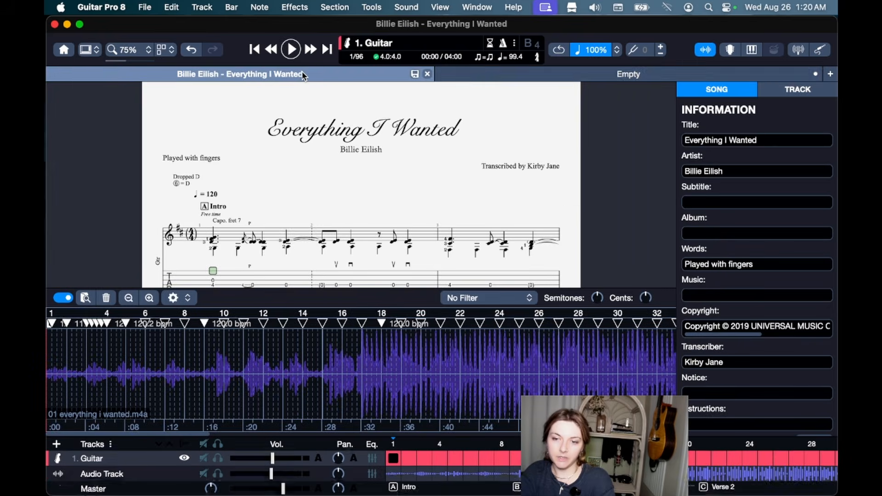
click(554, 78)
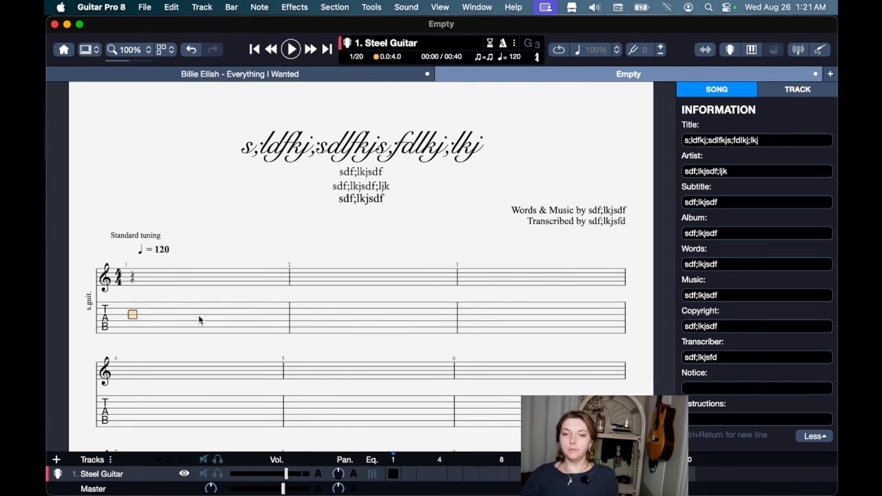
click(231, 74)
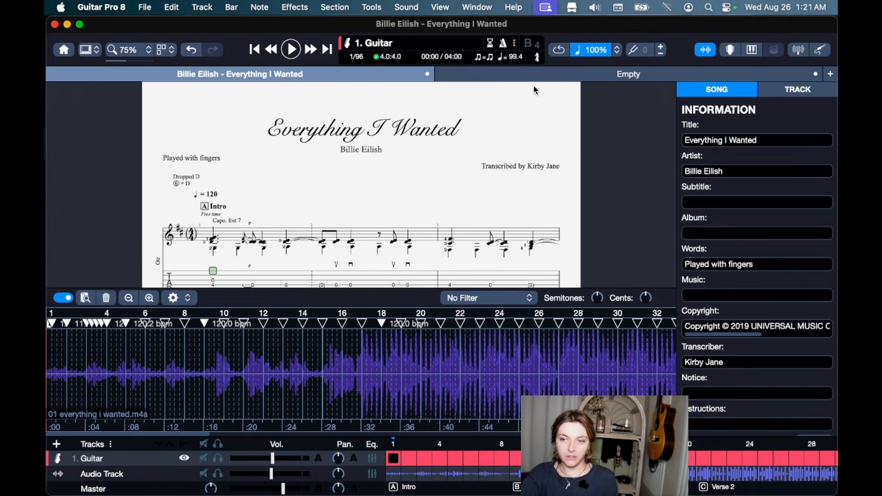
Scroll through Everything I Wanted and set playback to start at bar 21, Verse 2.
scroll(390, 216, down, 3)
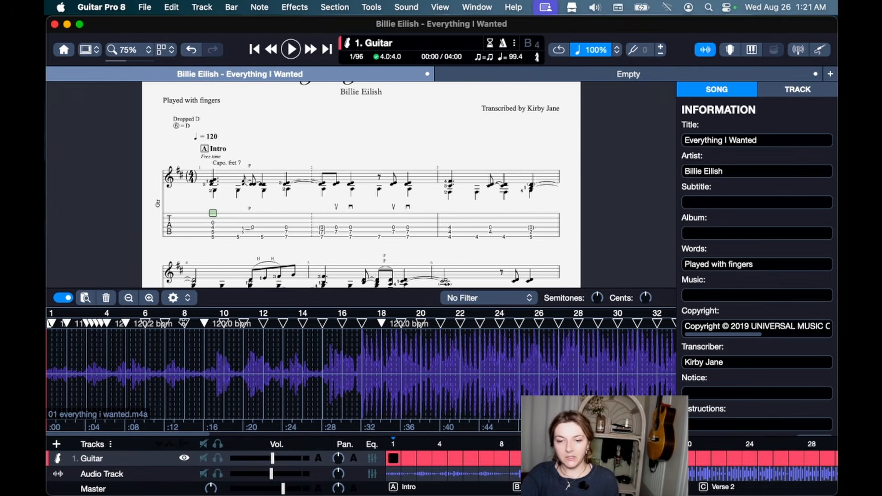
scroll(292, 267, down, 3)
scroll(292, 267, down, 12)
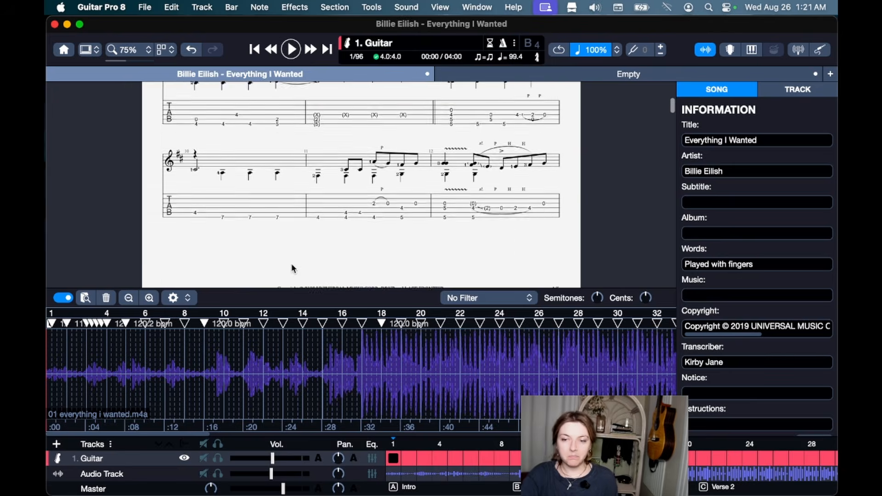
scroll(292, 268, down, 12)
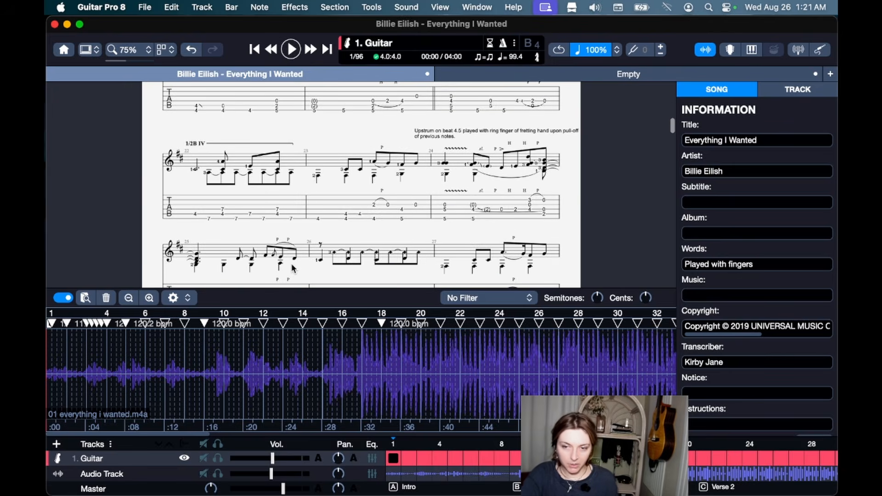
scroll(460, 203, up, 5)
click(449, 199)
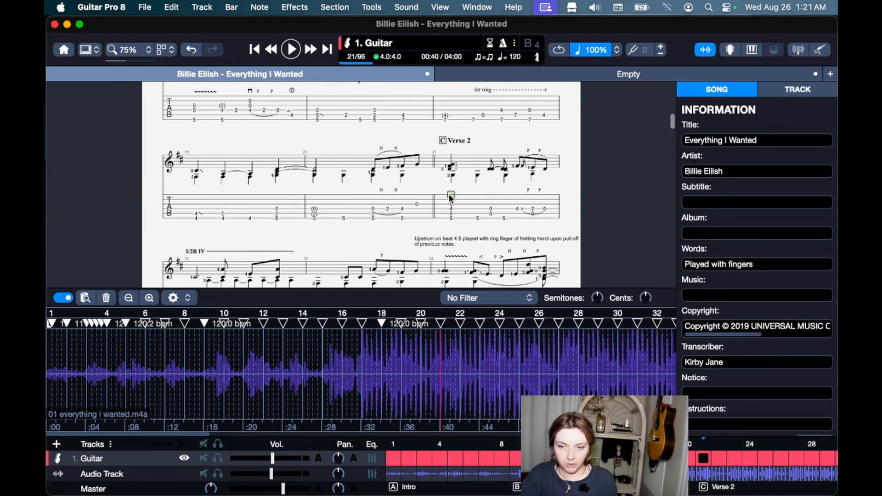
scroll(449, 199, down, 15)
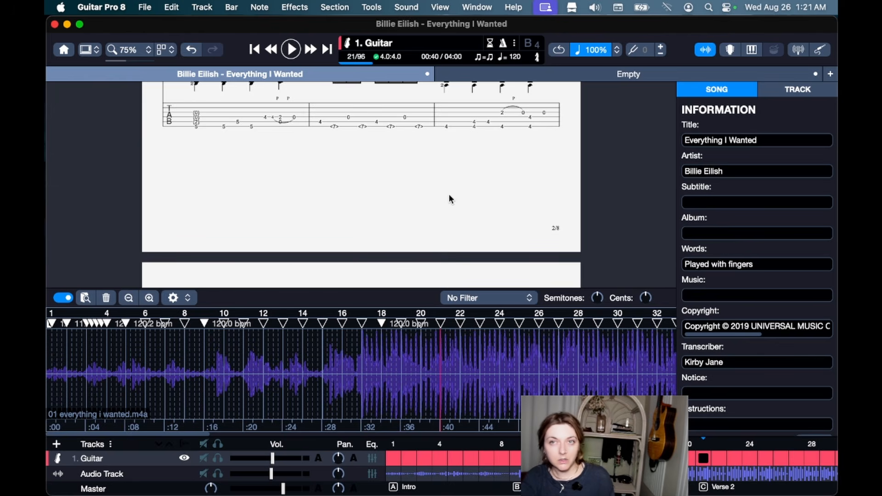
scroll(283, 166, up, 15)
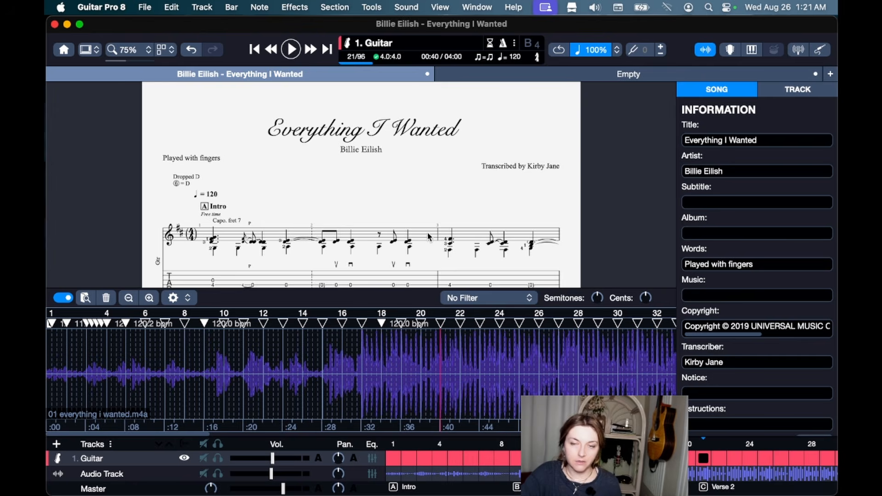
From the Empty tab, create a new score from the Billie Eilish Test template.
click(557, 77)
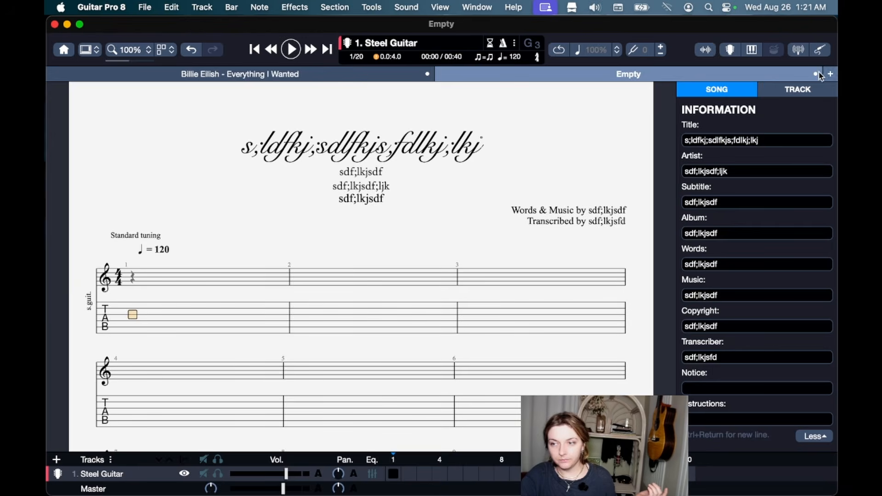
click(145, 8)
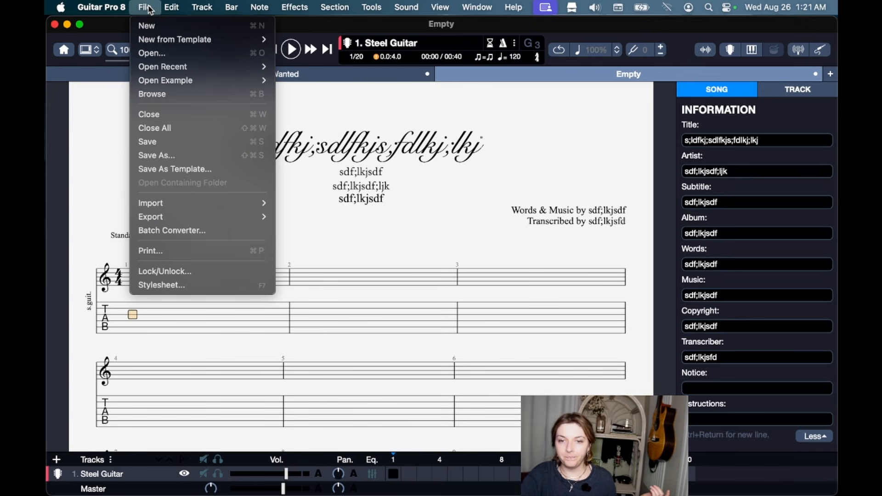
mouse_move(146, 41)
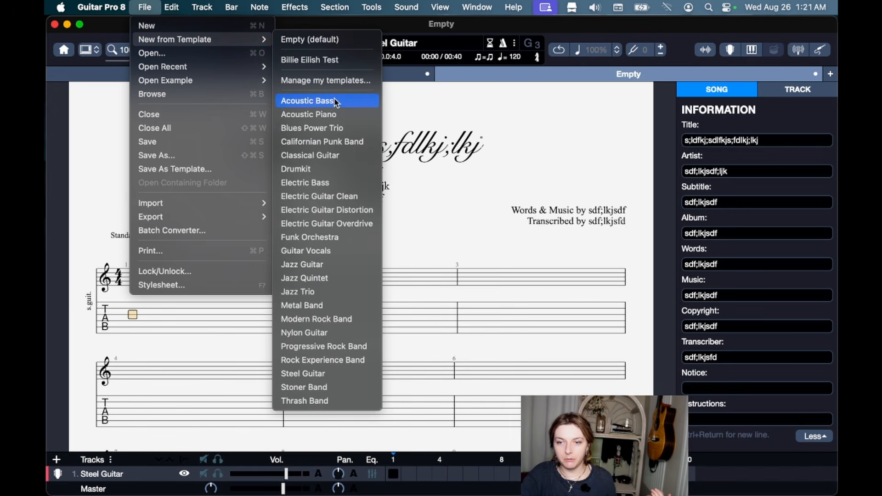
click(318, 60)
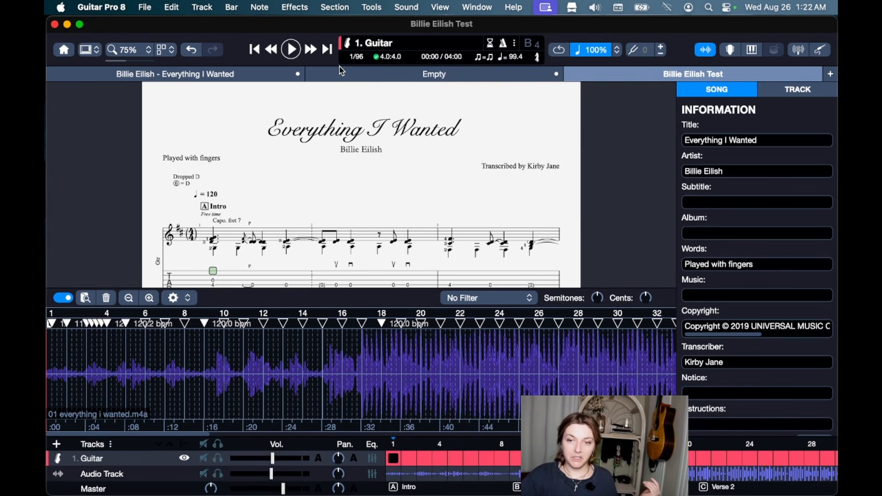
scroll(224, 245, down, 2)
click(223, 245)
scroll(224, 245, up, 1)
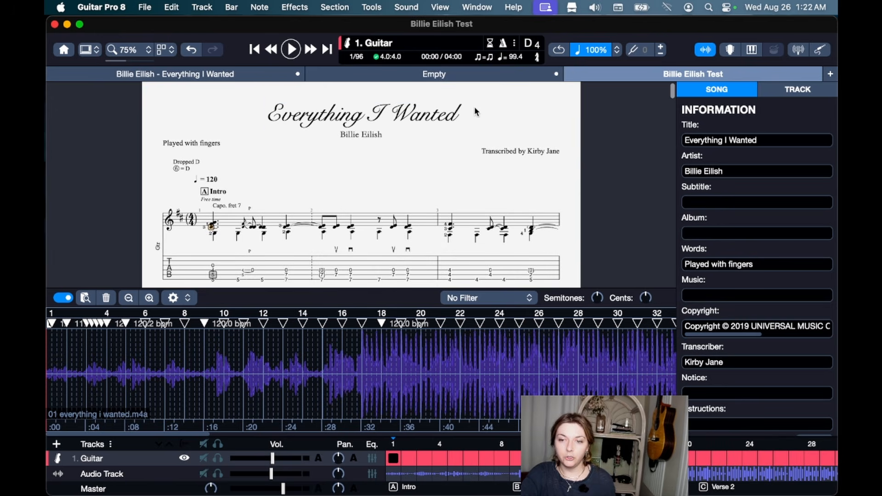
click(423, 123)
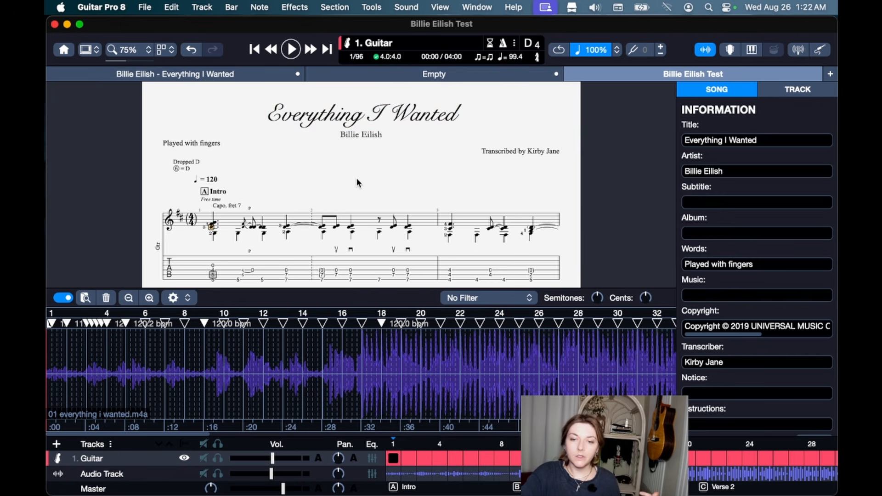
scroll(275, 260, down, 6)
scroll(277, 263, down, 6)
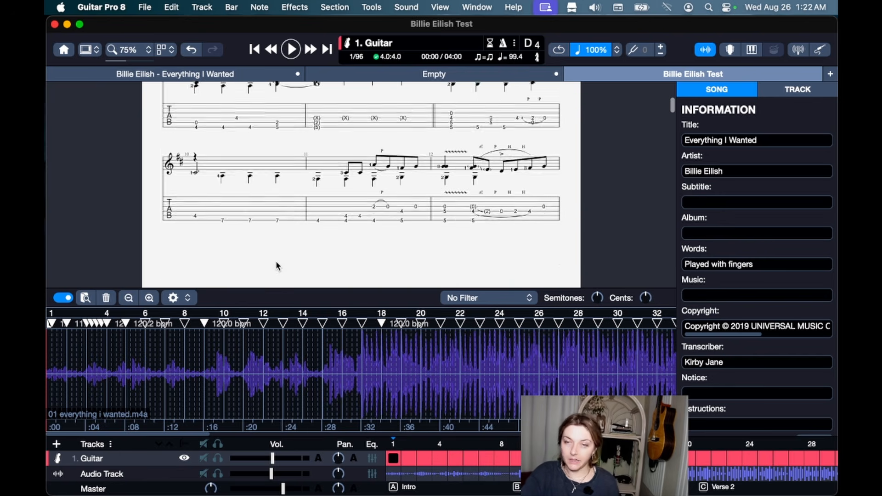
scroll(276, 265, down, 10)
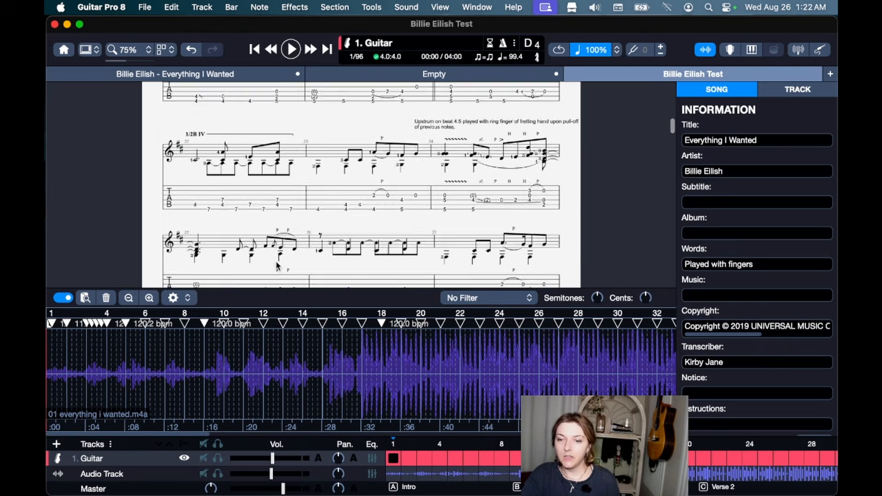
scroll(276, 265, down, 15)
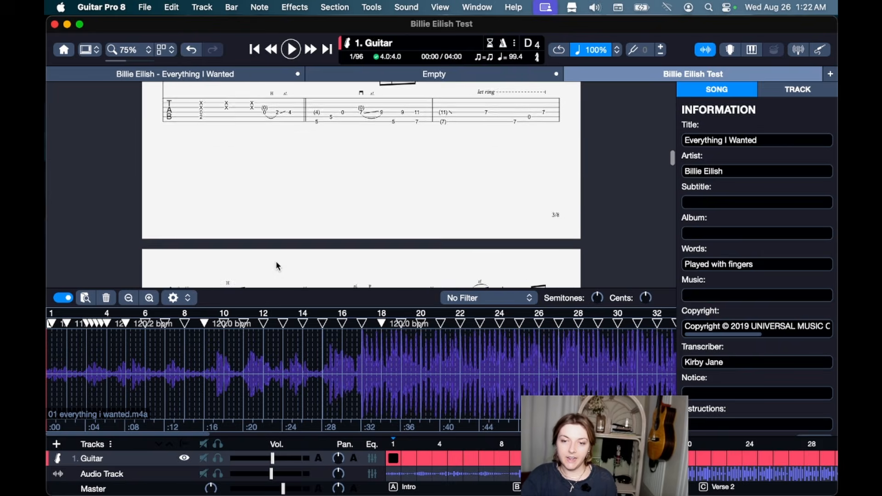
scroll(276, 265, down, 10)
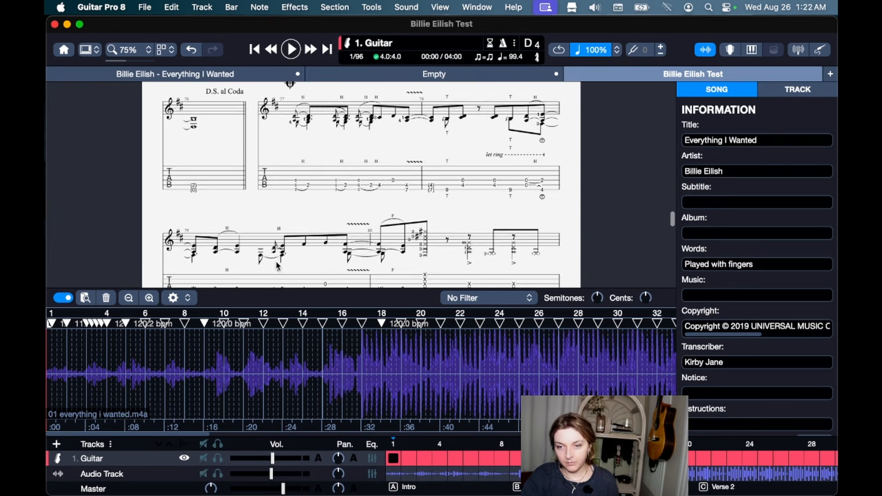
scroll(276, 265, up, 20)
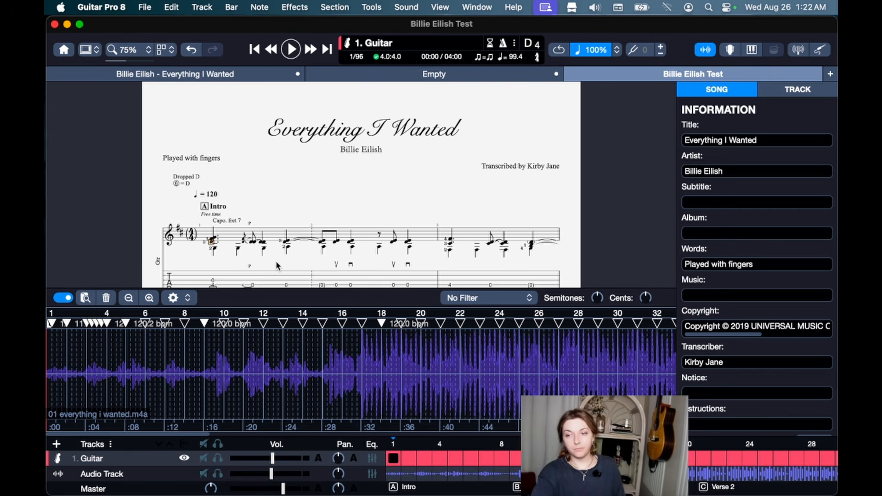
click(207, 247)
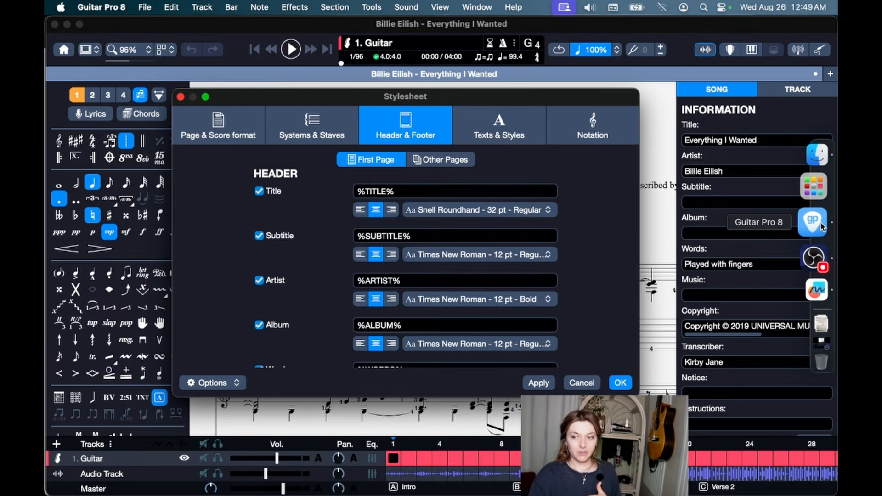
Bring the Freeform 'Venn Diagram - templates, styles' board to the front.
click(817, 289)
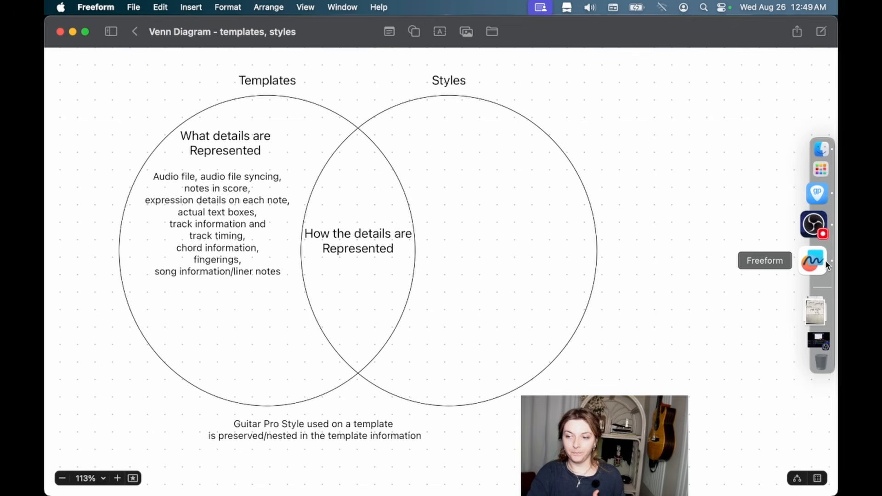
Minimize the Freeform templates-versus-styles diagram to bring back Guitar Pro's Stylesheet dialog.
click(73, 32)
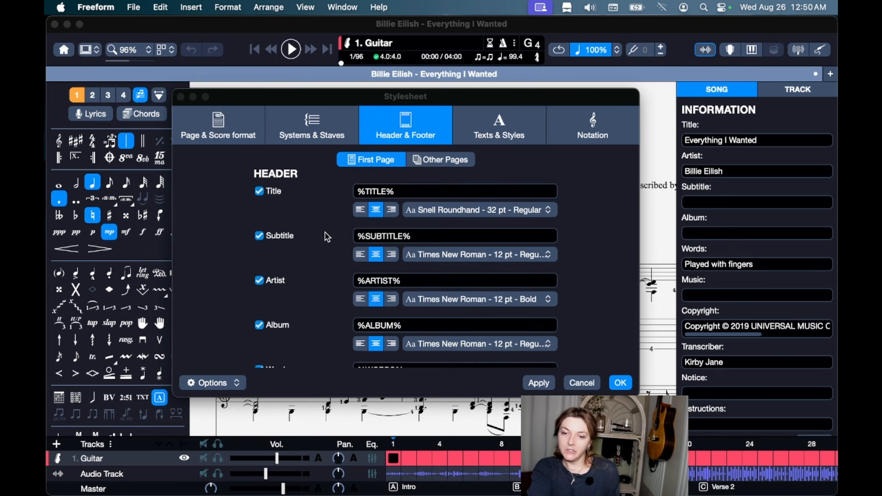
scroll(328, 260, down, 10)
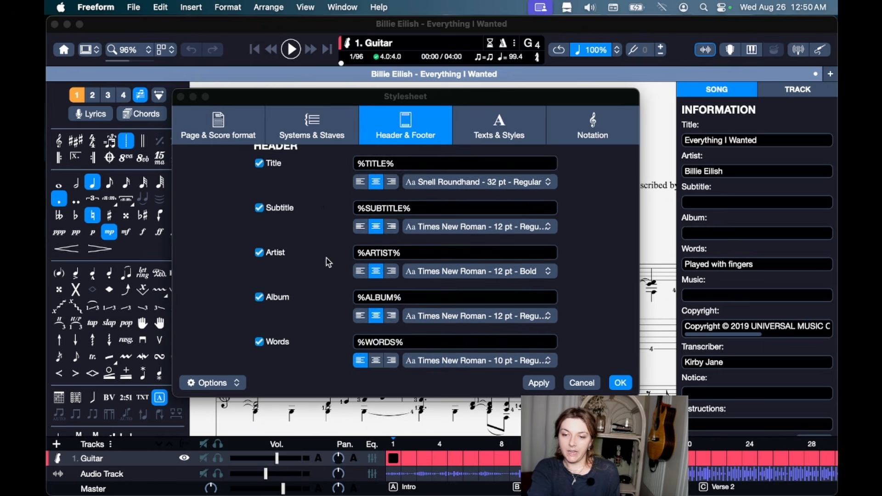
scroll(326, 258, up, 10)
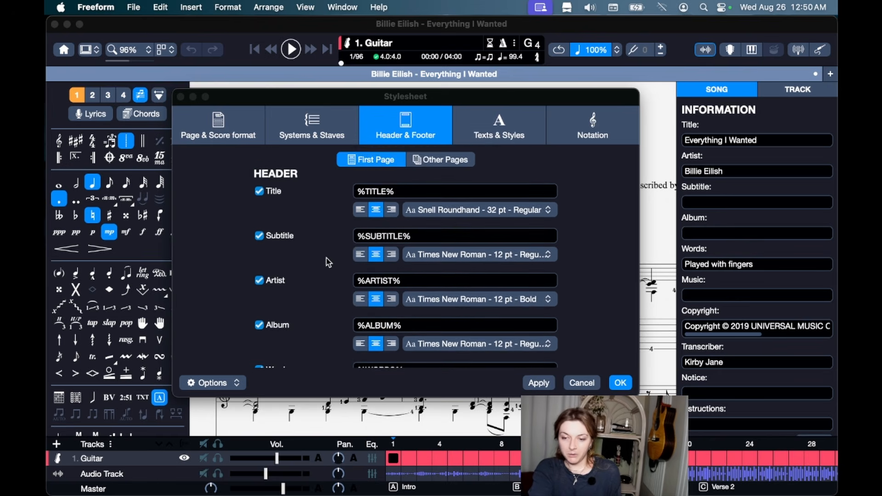
scroll(328, 263, down, 2)
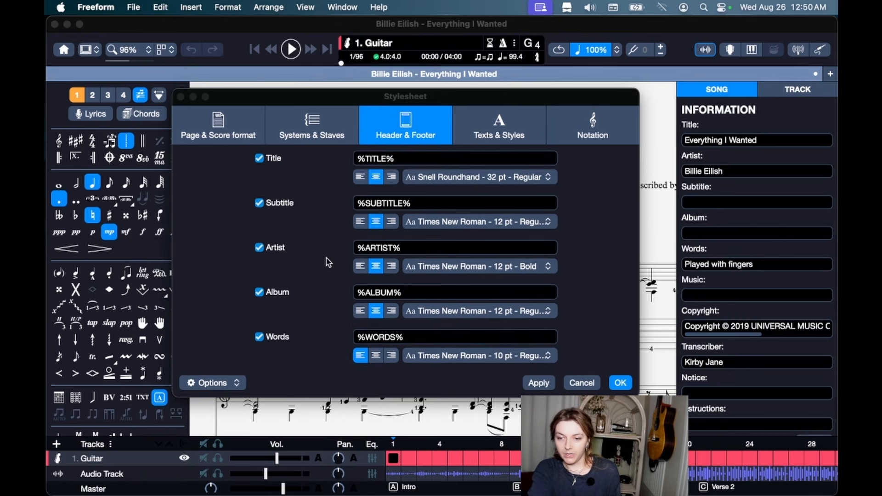
scroll(328, 262, up, 2)
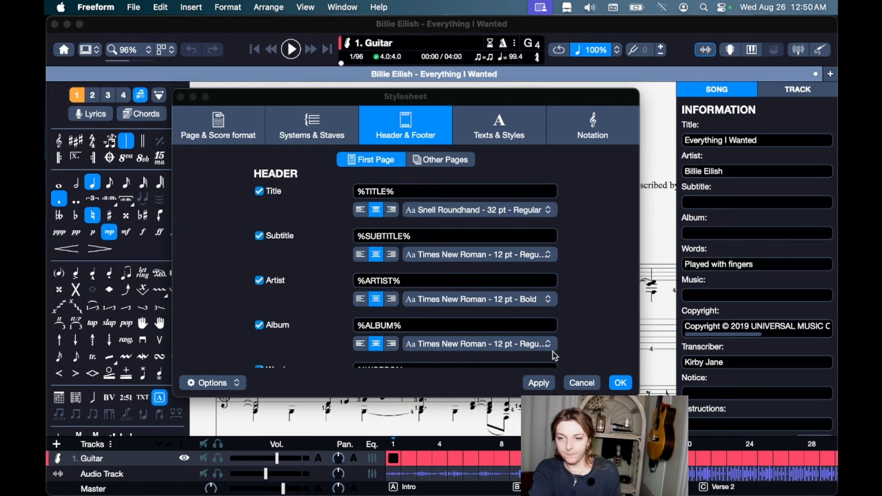